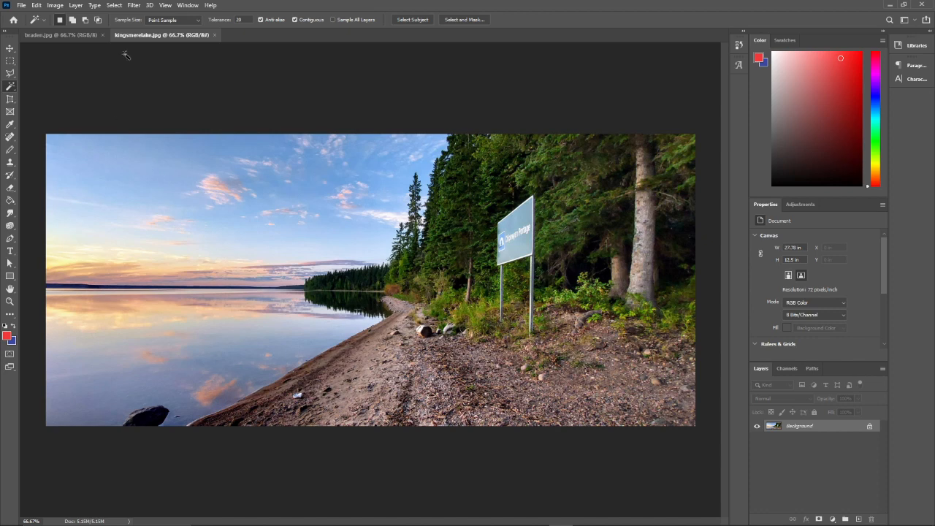
Step: Look over the two open documents, the portrait photo and the kingsmerelake photo, and return to the portrait
{"action": "left_click", "coordinate": [77, 36]}
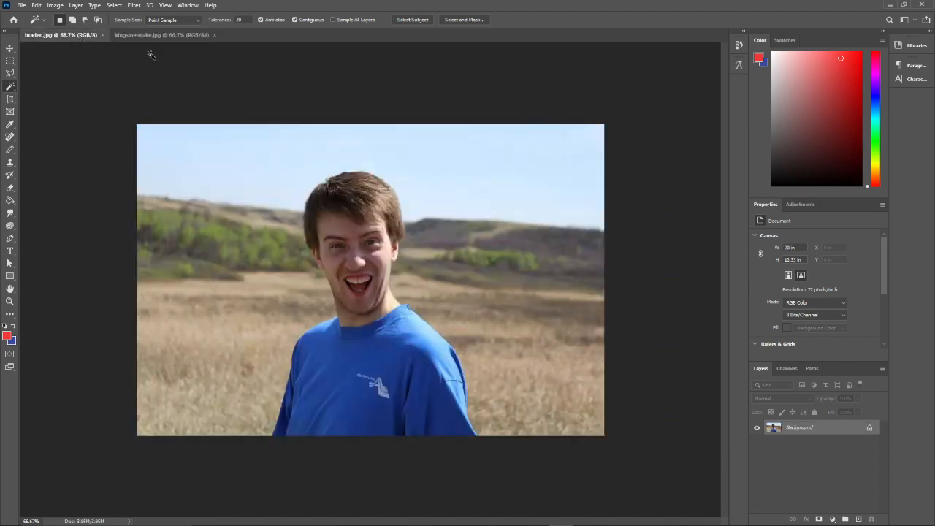
{"action": "left_click", "coordinate": [151, 37]}
{"action": "left_click", "coordinate": [74, 36]}
{"action": "left_click", "coordinate": [170, 35]}
{"action": "left_click", "coordinate": [45, 36]}
{"action": "left_click", "coordinate": [142, 36]}
{"action": "left_click", "coordinate": [66, 35]}
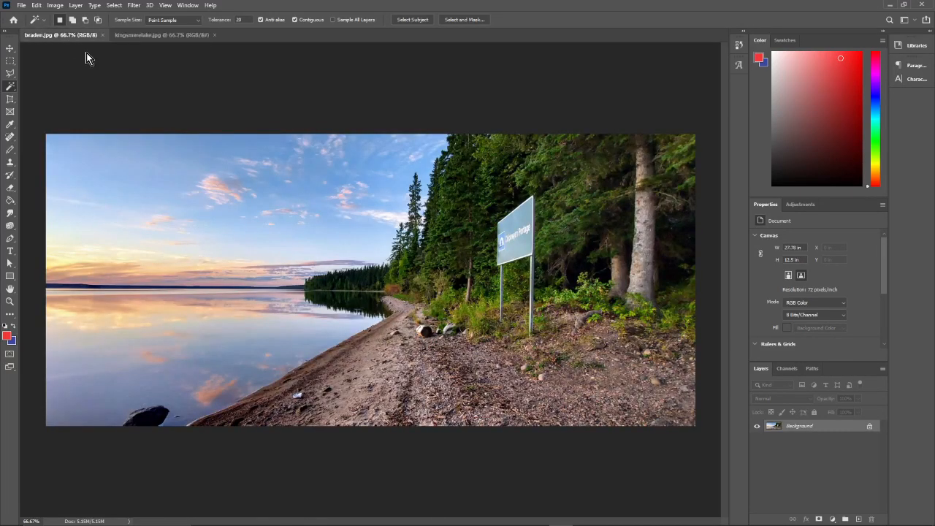
{"action": "left_click", "coordinate": [21, 5]}
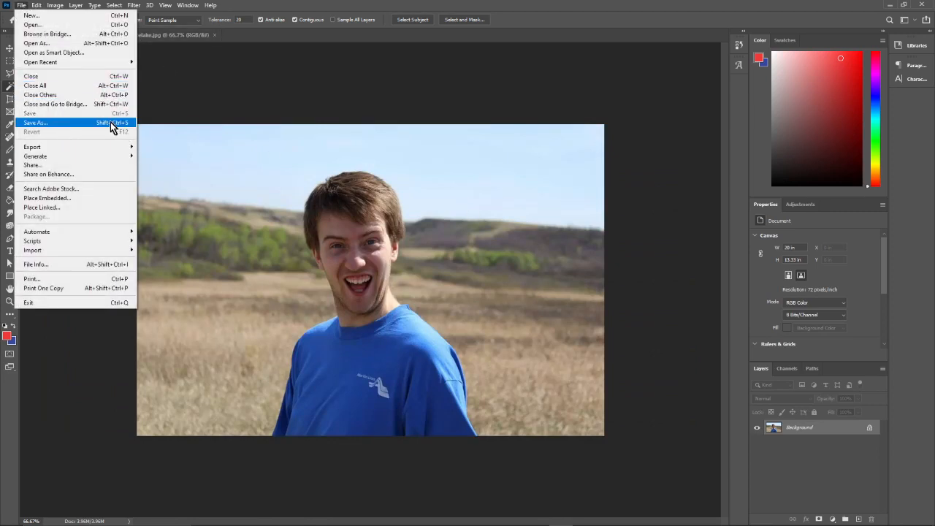
{"action": "left_click", "coordinate": [539, 20]}
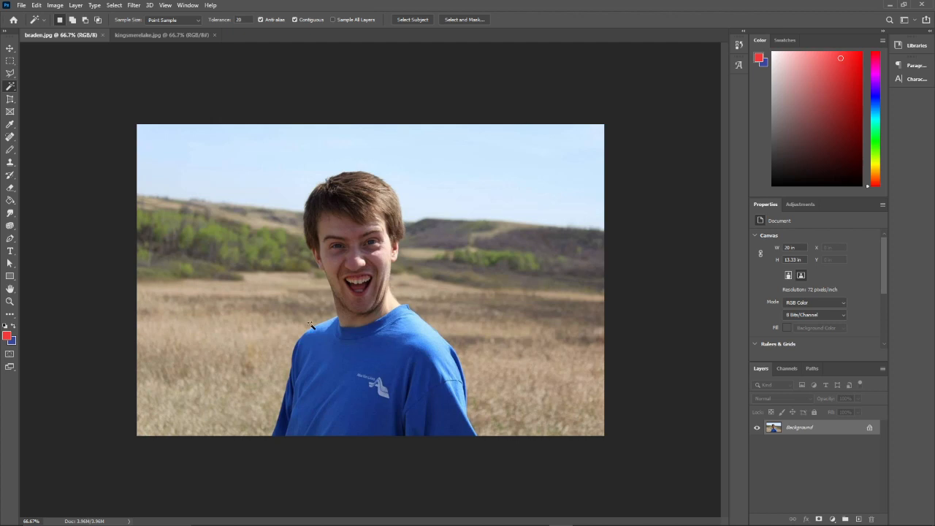
{"action": "left_click", "coordinate": [156, 34]}
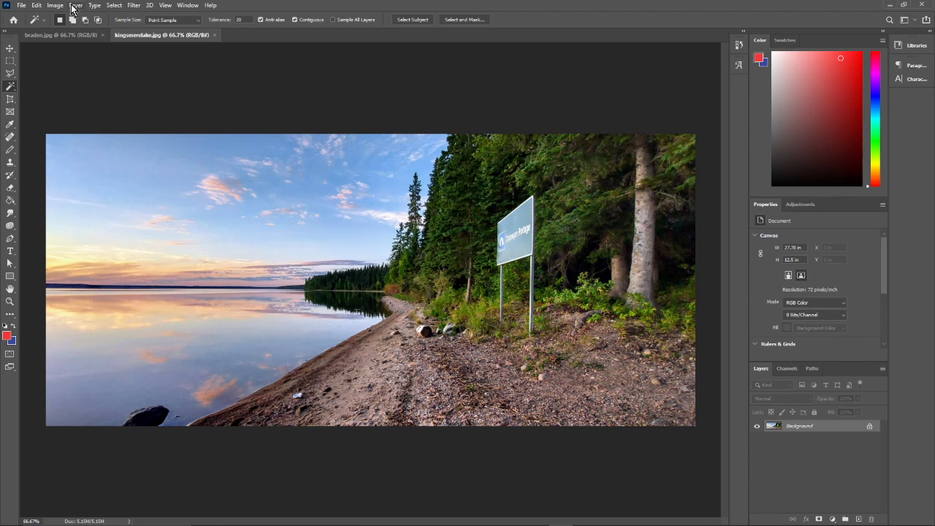
{"action": "left_click", "coordinate": [62, 35]}
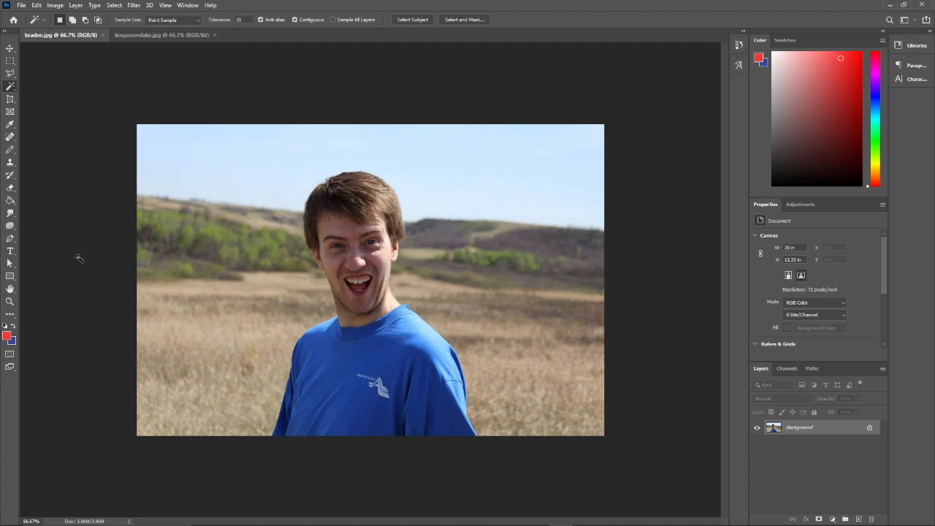
Step: Activate the Quick Selection Tool in the portrait document
{"action": "left_click", "coordinate": [10, 90]}
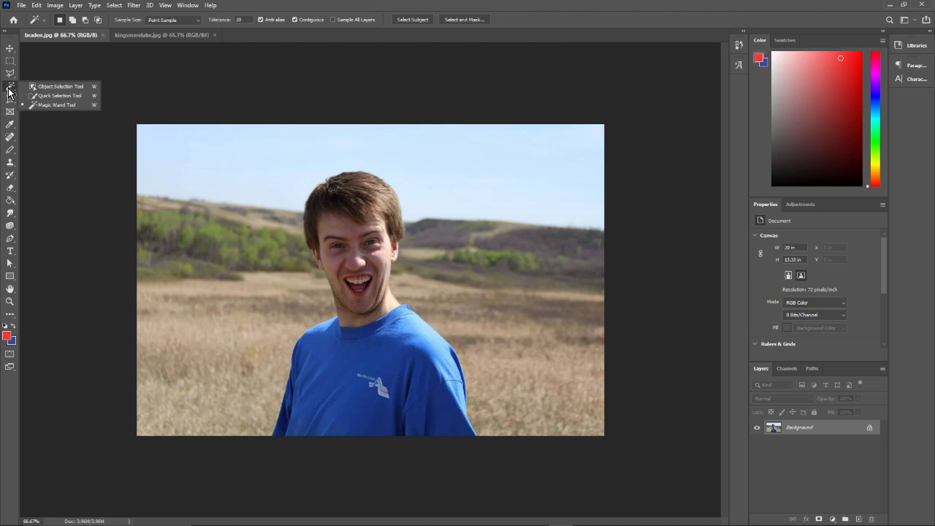
{"action": "left_click", "coordinate": [60, 96]}
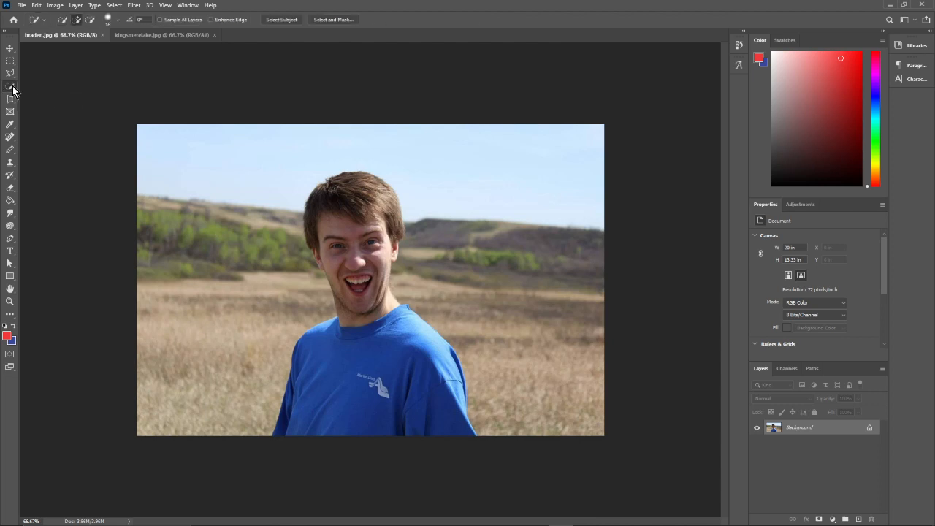
{"action": "left_click", "coordinate": [11, 87]}
{"action": "left_click", "coordinate": [51, 86]}
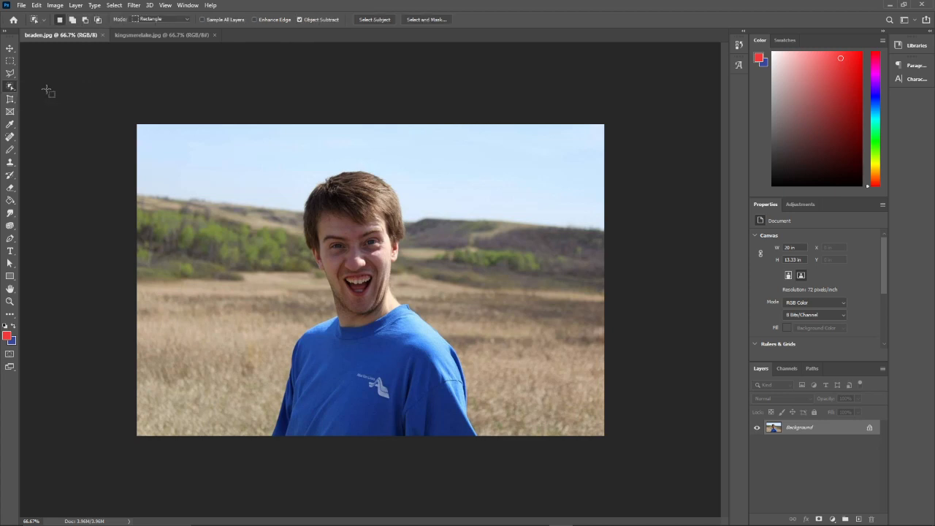
{"action": "right_click", "coordinate": [14, 90]}
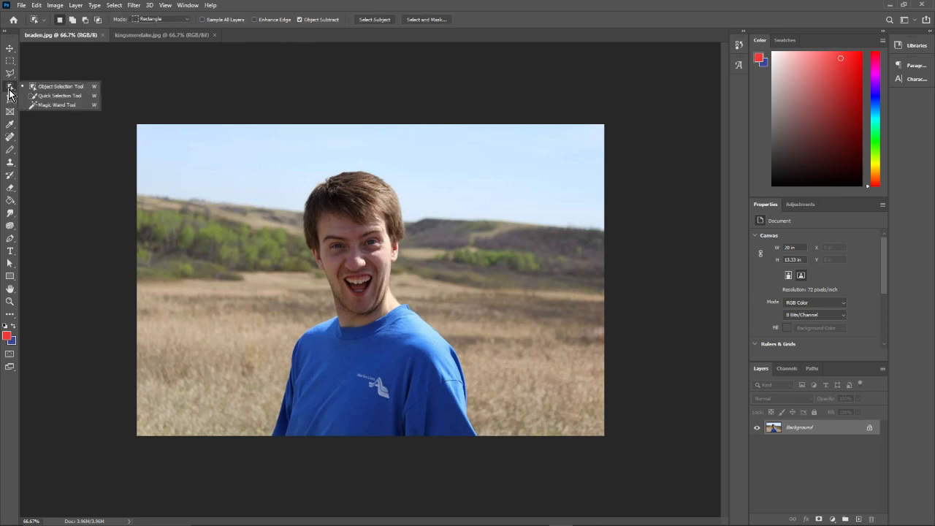
{"action": "left_click", "coordinate": [53, 98]}
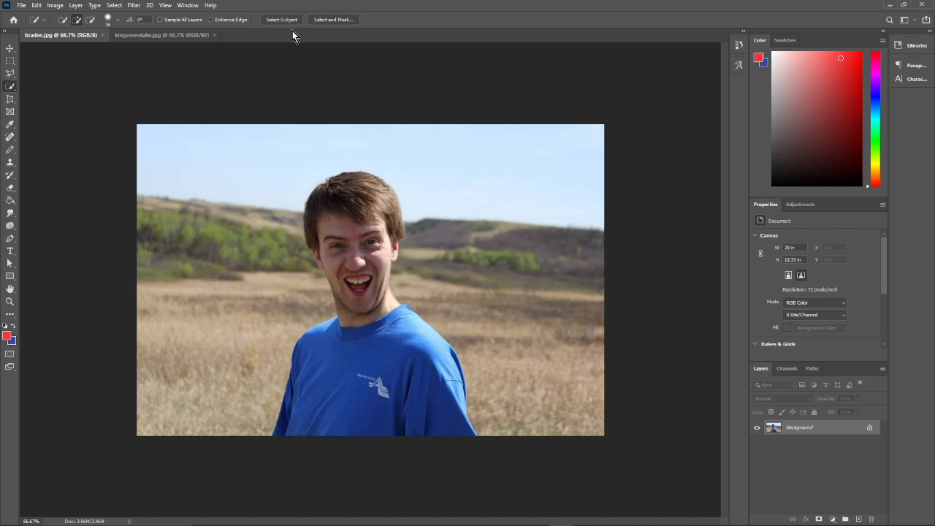
{"action": "right_click", "coordinate": [10, 88]}
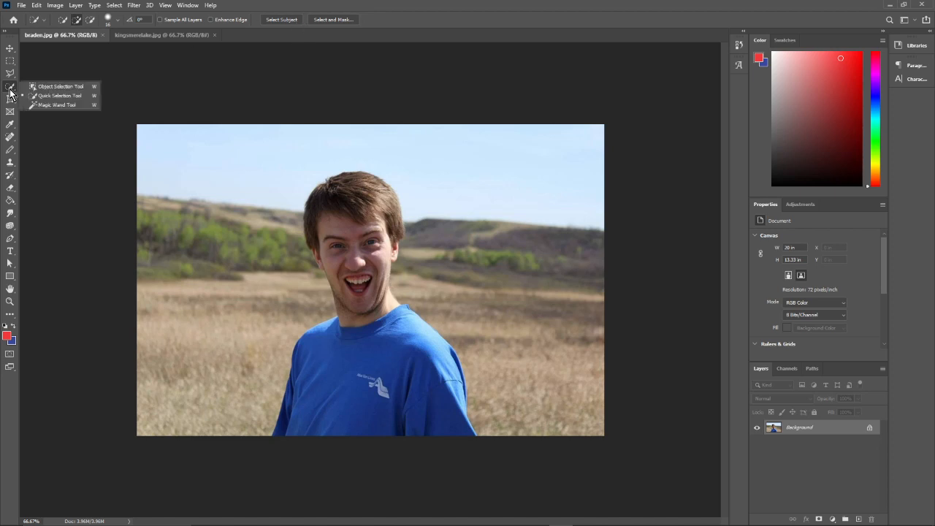
{"action": "left_click", "coordinate": [70, 97]}
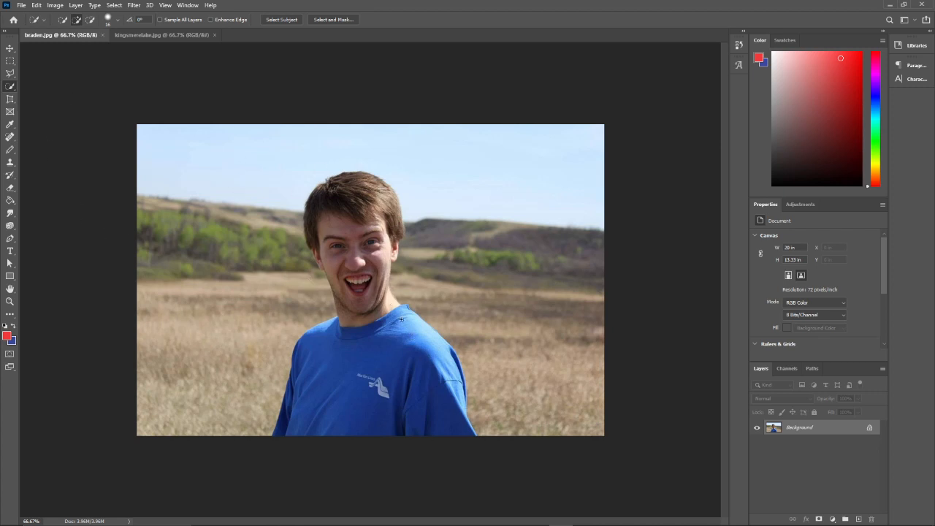
Step: Brush a quick selection over the man's shirt, face and hair, correct its edges by subtracting, and deselect everything
{"action": "left_click", "coordinate": [414, 325]}
{"action": "mouse_move", "coordinate": [441, 346]}
{"action": "left_mouse_down"}
{"action": "mouse_move", "coordinate": [450, 387]}
{"action": "mouse_move", "coordinate": [412, 400]}
{"action": "mouse_move", "coordinate": [400, 352]}
{"action": "mouse_move", "coordinate": [358, 397]}
{"action": "mouse_move", "coordinate": [395, 428]}
{"action": "left_mouse_up"}
{"action": "mouse_move", "coordinate": [367, 310]}
{"action": "left_mouse_down"}
{"action": "mouse_move", "coordinate": [369, 241]}
{"action": "mouse_move", "coordinate": [351, 197]}
{"action": "mouse_move", "coordinate": [317, 234]}
{"action": "left_mouse_up"}
{"action": "mouse_move", "coordinate": [366, 200]}
{"action": "left_mouse_down"}
{"action": "mouse_move", "coordinate": [387, 200]}
{"action": "mouse_move", "coordinate": [397, 236]}
{"action": "left_mouse_up"}
{"action": "left_click", "coordinate": [90, 20]}
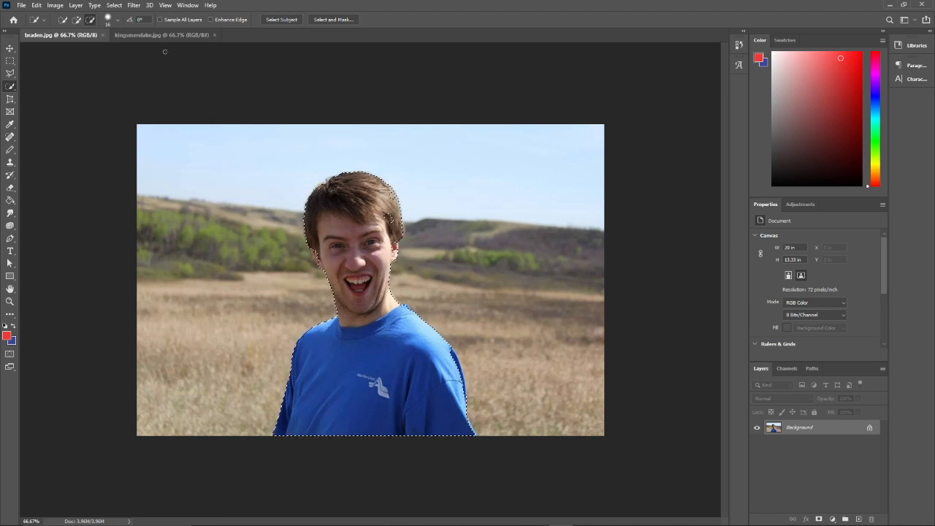
{"action": "left_click", "coordinate": [78, 22]}
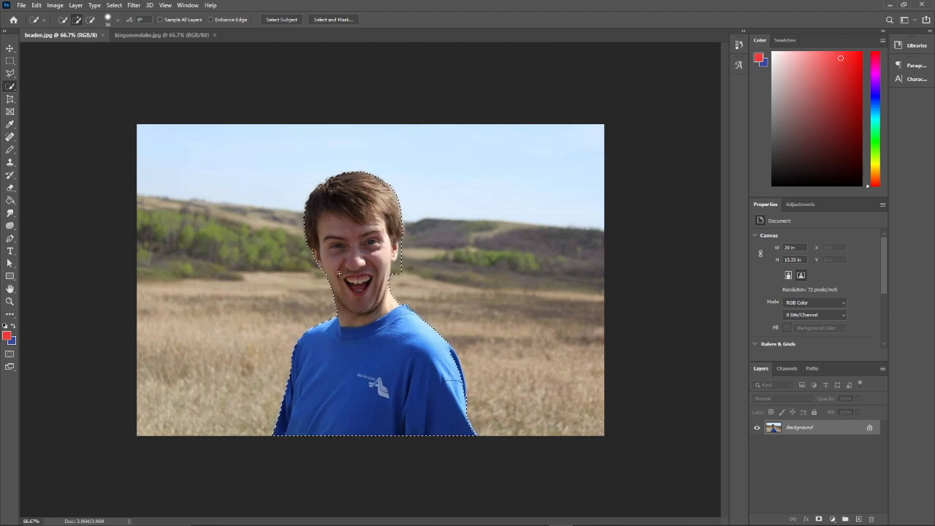
{"action": "left_click", "coordinate": [90, 24]}
{"action": "left_click", "coordinate": [114, 5]}
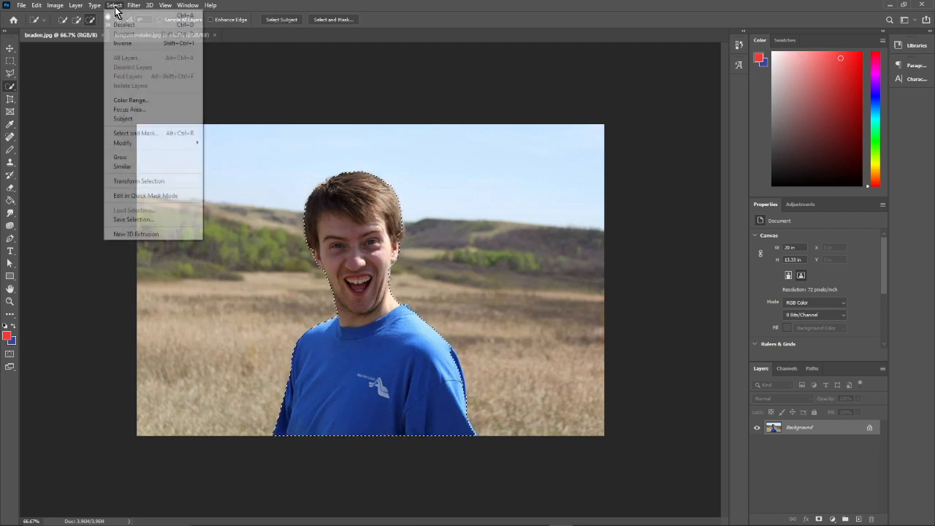
{"action": "left_click", "coordinate": [127, 26]}
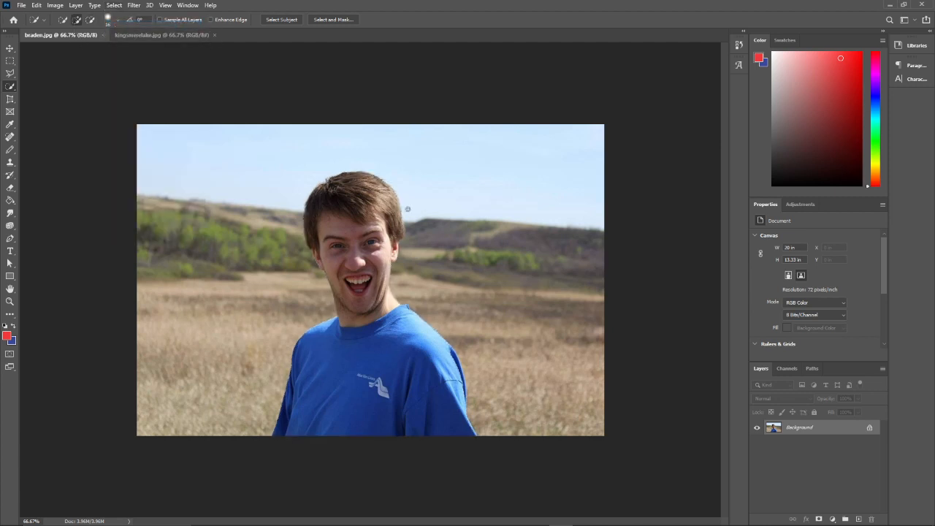
Step: Select the man in the portrait automatically with Select Subject
{"action": "left_click", "coordinate": [279, 20]}
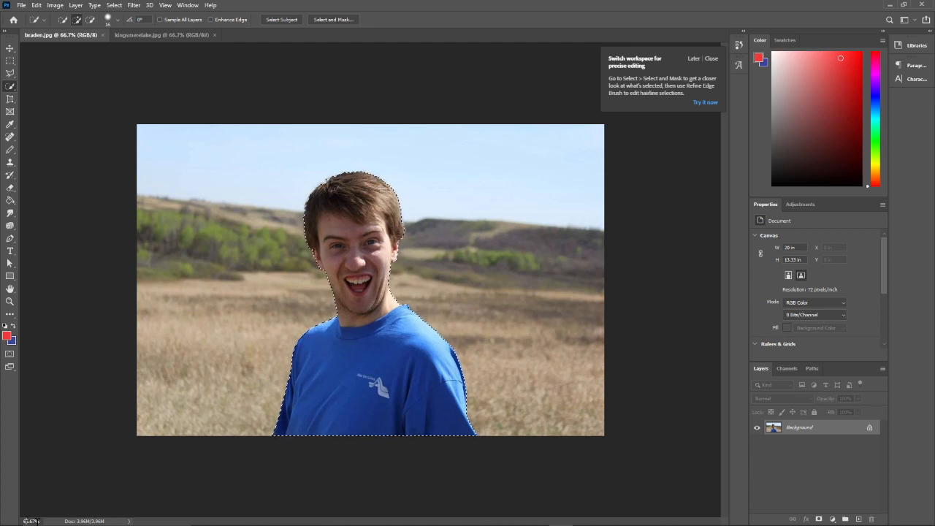
Step: Inspect the selection edges around the man at 100% and 115% zoom, and set the zoom to 70%
{"action": "left_click", "coordinate": [33, 521]}
{"action": "type", "text": "100"}
{"action": "key", "text": "Return"}
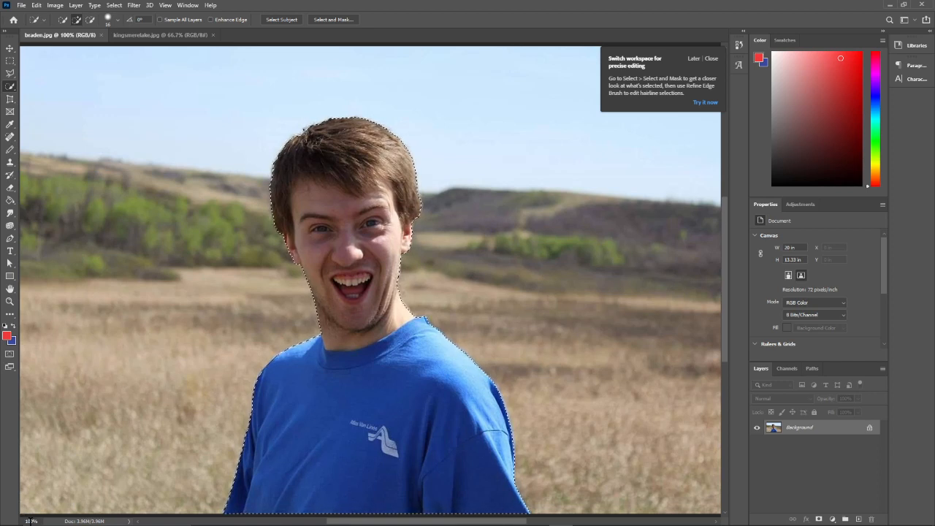
{"action": "left_click", "coordinate": [31, 520]}
{"action": "type", "text": "15"}
{"action": "key", "text": "Return"}
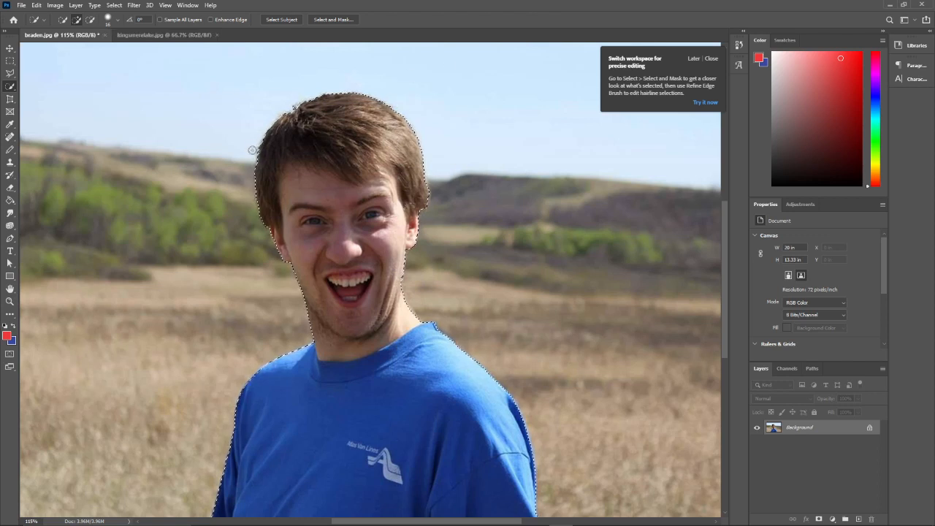
{"action": "scroll", "coordinate": [336, 400], "scroll_direction": "down", "scroll_amount": 3}
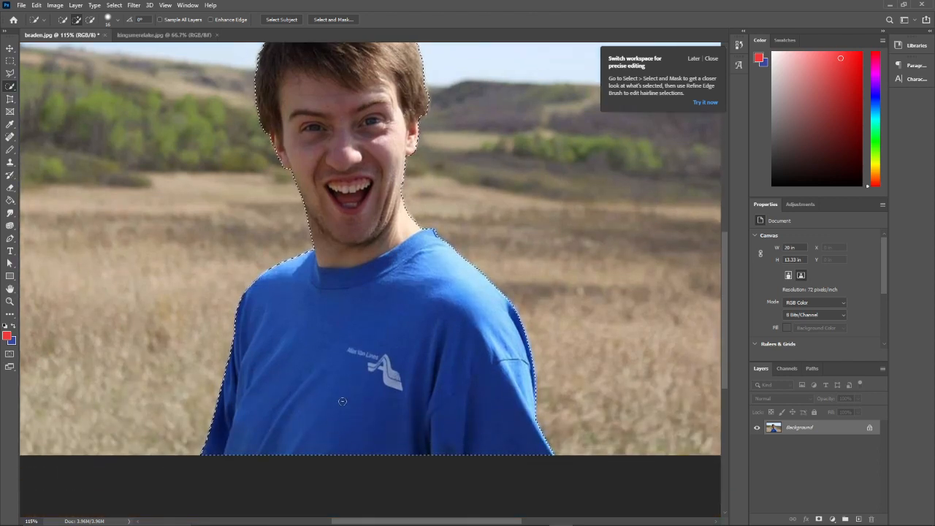
{"action": "scroll", "coordinate": [342, 401], "scroll_direction": "up", "scroll_amount": 2}
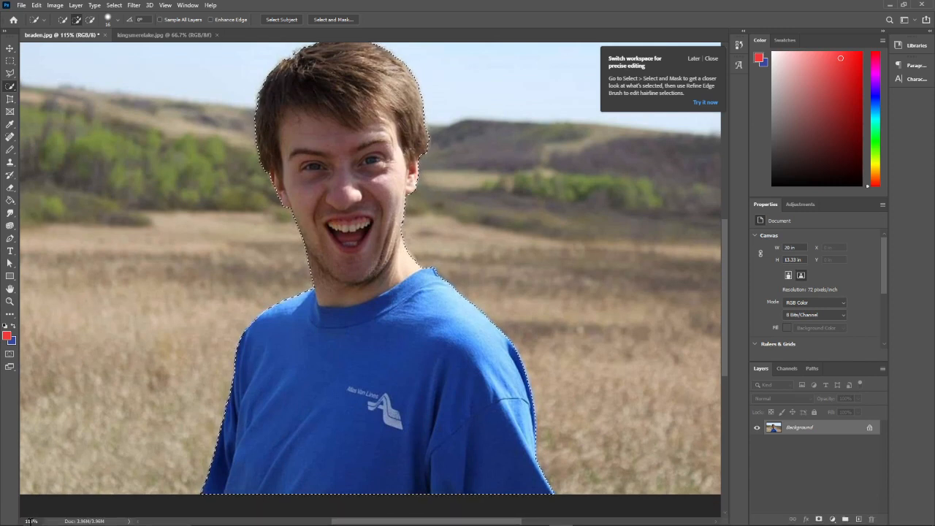
{"action": "left_click", "coordinate": [30, 521]}
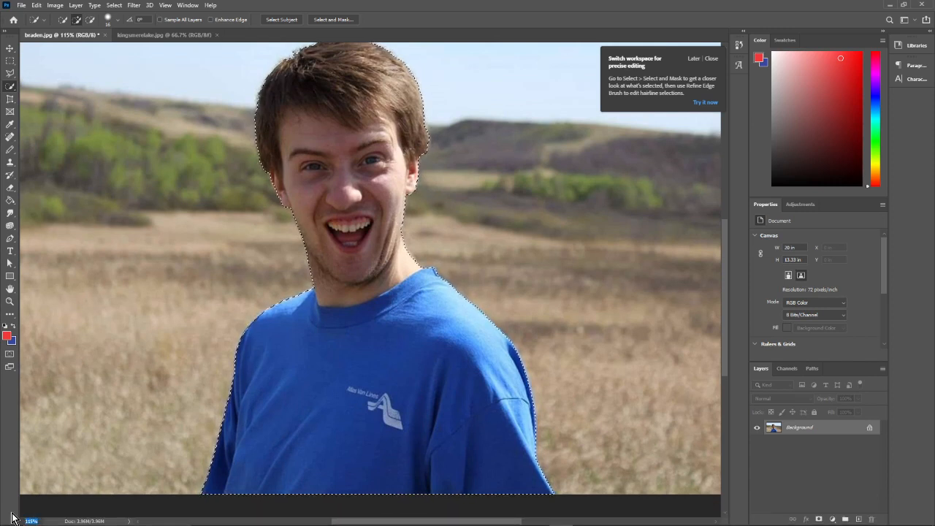
{"action": "type", "text": "70"}
{"action": "key", "text": "Return"}
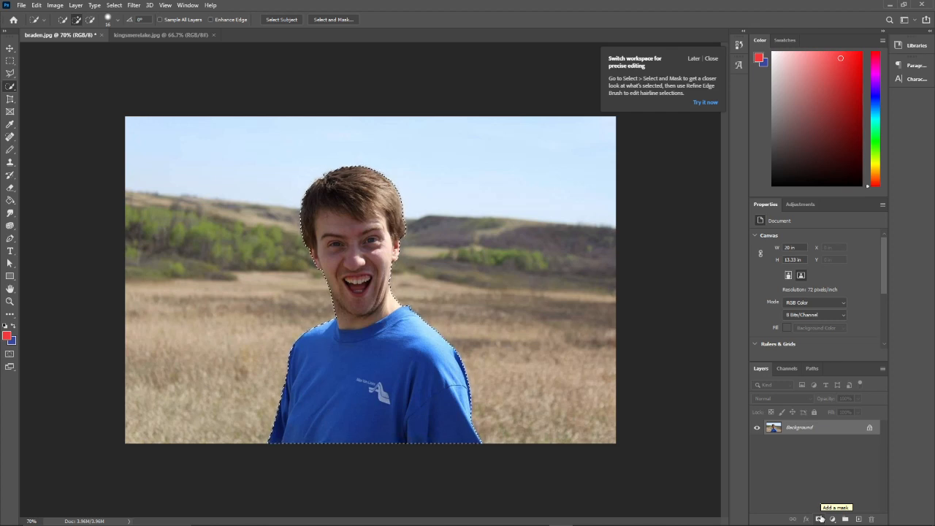
Step: Add a layer mask from the selection to hide the background behind the man
{"action": "left_click", "coordinate": [820, 518]}
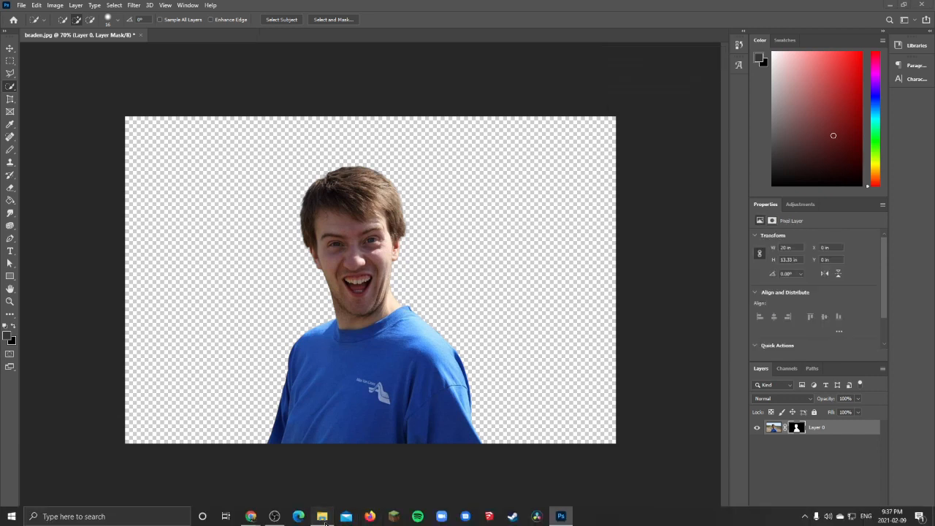
Step: Switch to File Explorer and place the kingsmerelake image into the portrait document
{"action": "left_click", "coordinate": [322, 523]}
{"action": "left_click", "coordinate": [572, 103]}
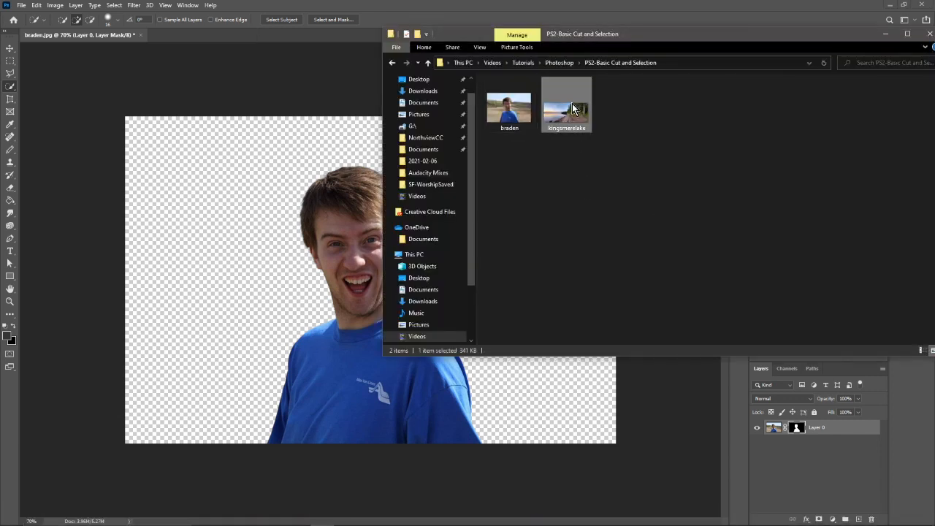
{"action": "left_click_drag", "start_coordinate": [572, 102], "coordinate": [215, 276]}
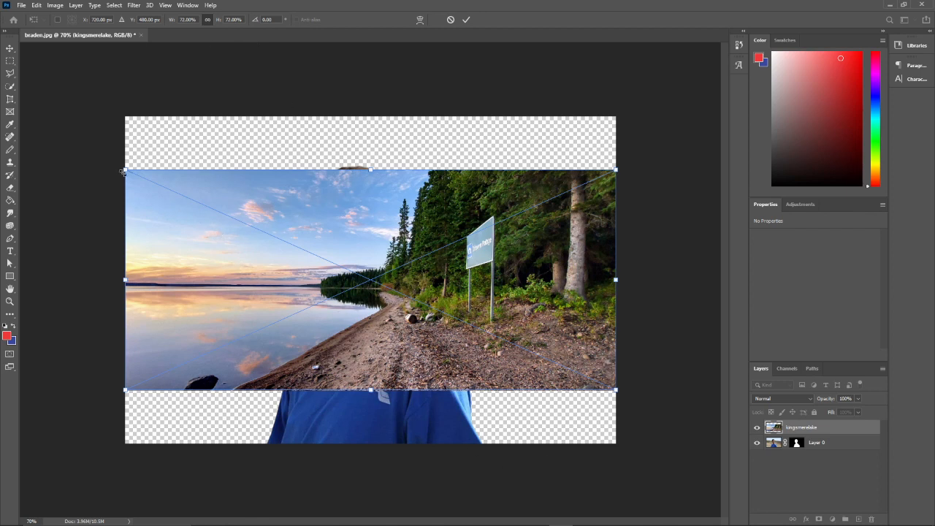
Step: Scale the placed kingsmerelake image proportionally to about 107% so it covers the whole canvas, and commit the placement
{"action": "left_click_drag", "start_coordinate": [123, 173], "coordinate": [9, 104]}
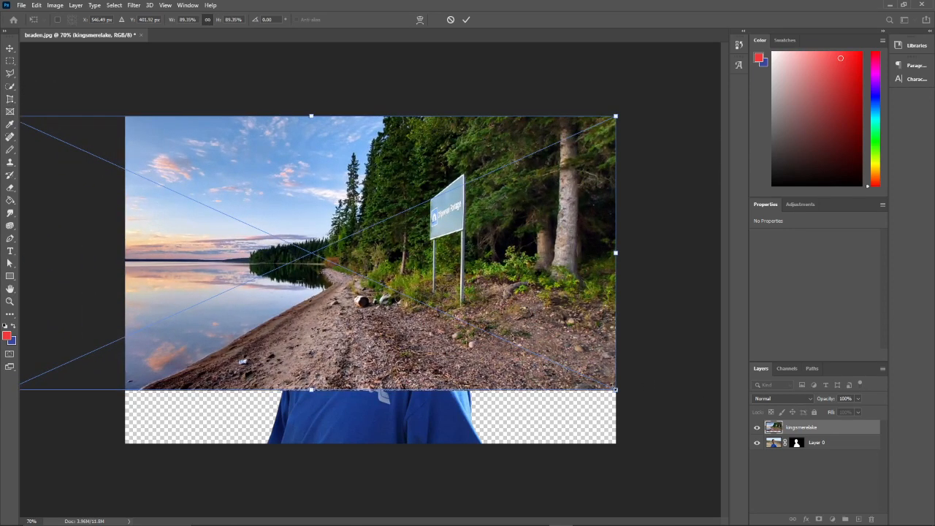
{"action": "left_click_drag", "start_coordinate": [615, 389], "coordinate": [724, 458]}
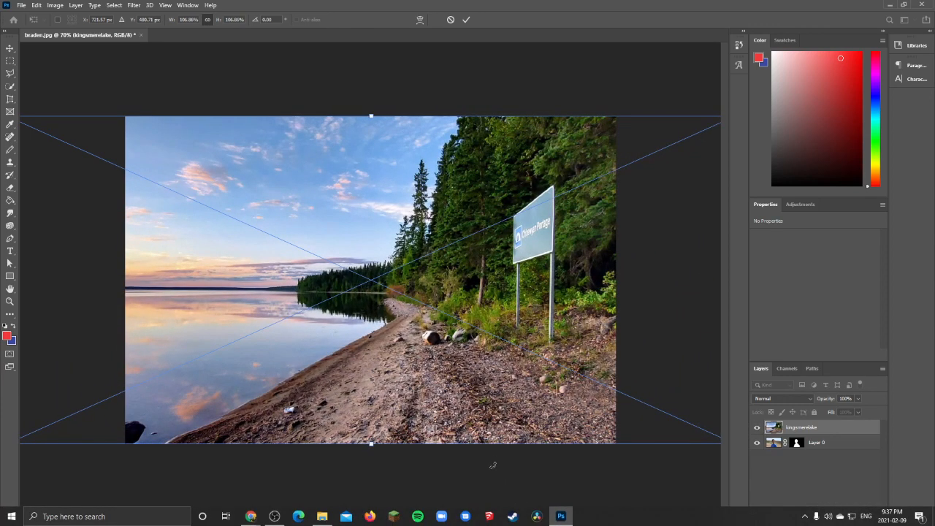
{"action": "left_click", "coordinate": [781, 474]}
{"action": "key", "text": "w"}
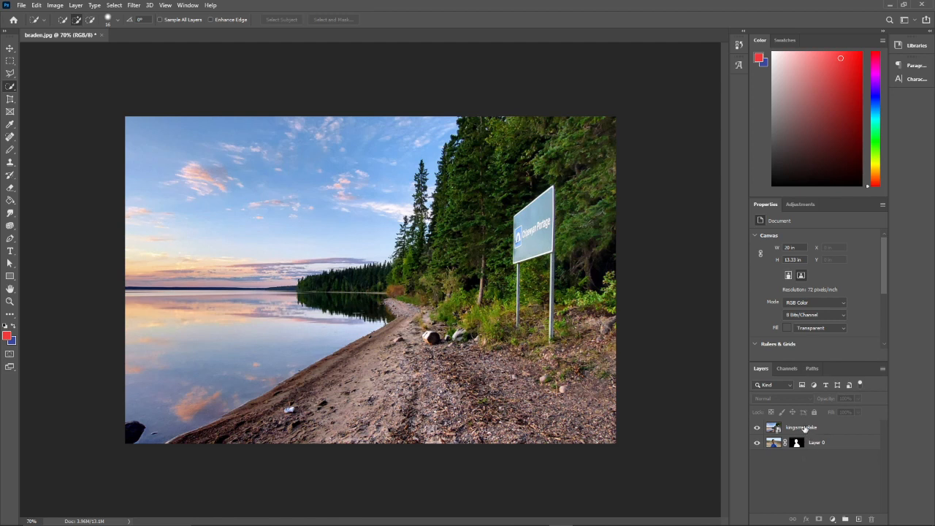
Step: Move the kingsmerelake layer beneath the man's masked layer and make the masked layer active
{"action": "left_click_drag", "start_coordinate": [808, 430], "coordinate": [814, 448]}
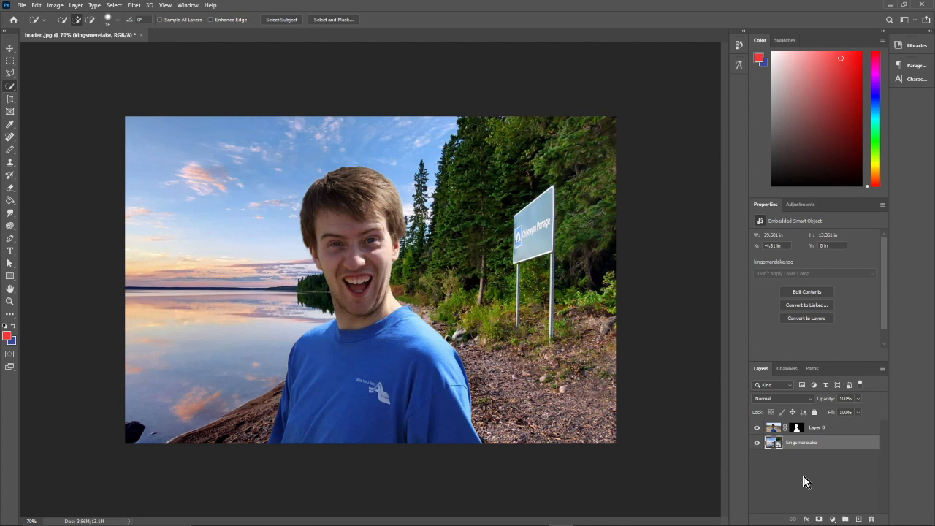
{"action": "left_click", "coordinate": [842, 429]}
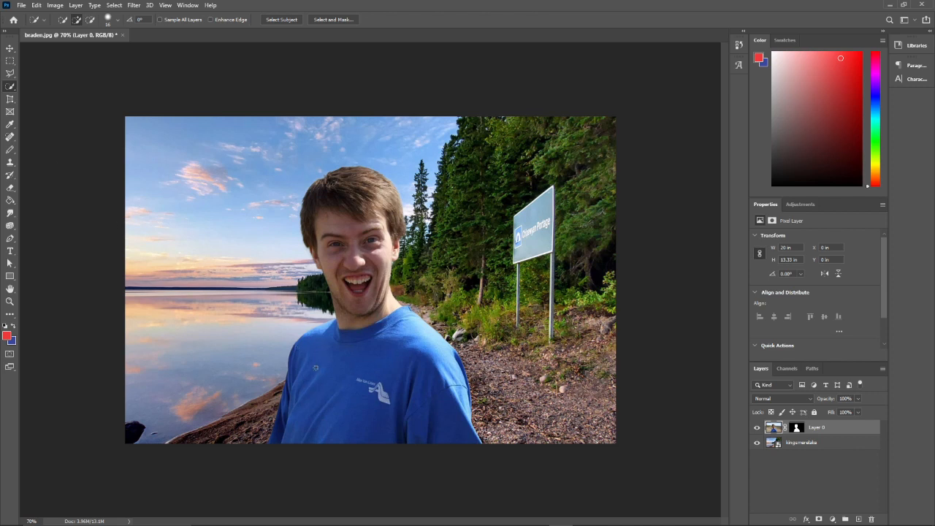
Step: Scale the man's masked layer proportionally to about 76%, shift it toward the sign at the canvas's bottom edge, and commit the transform
{"action": "left_click", "coordinate": [10, 47]}
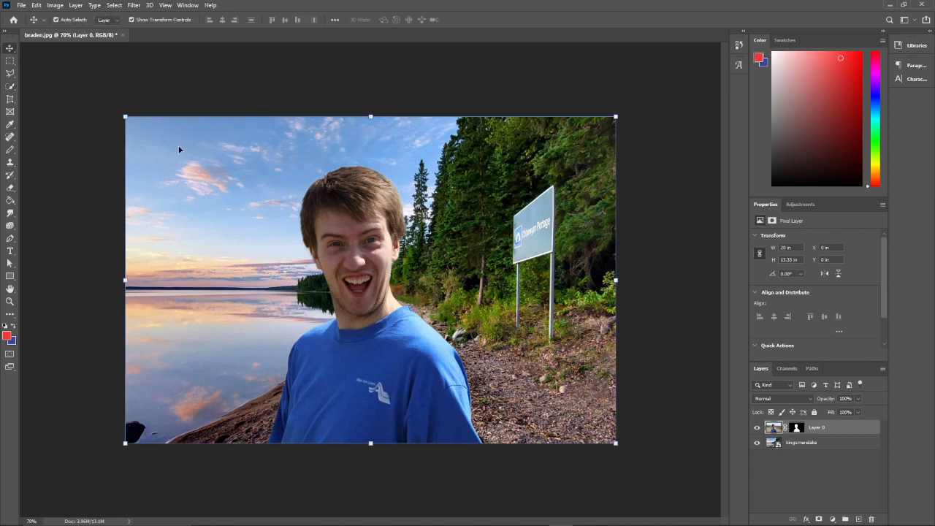
{"action": "left_click", "coordinate": [57, 128]}
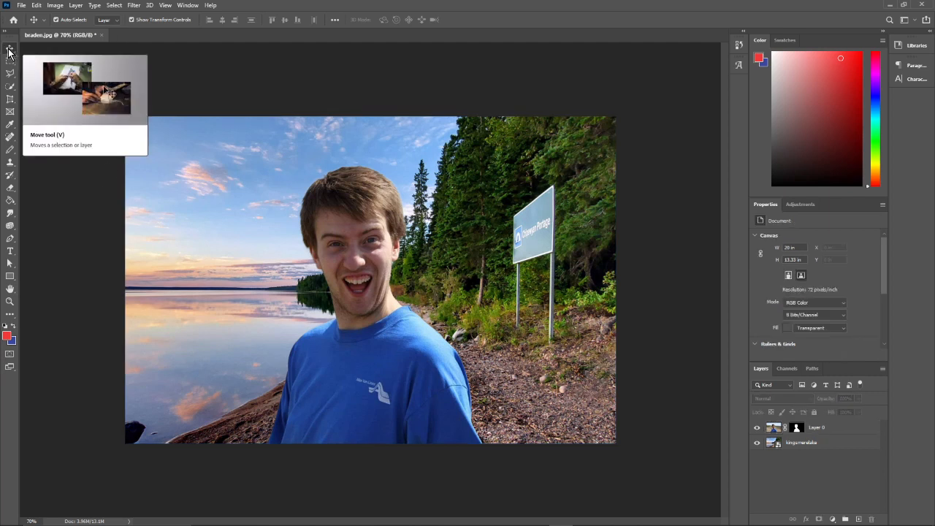
{"action": "left_click", "coordinate": [358, 235]}
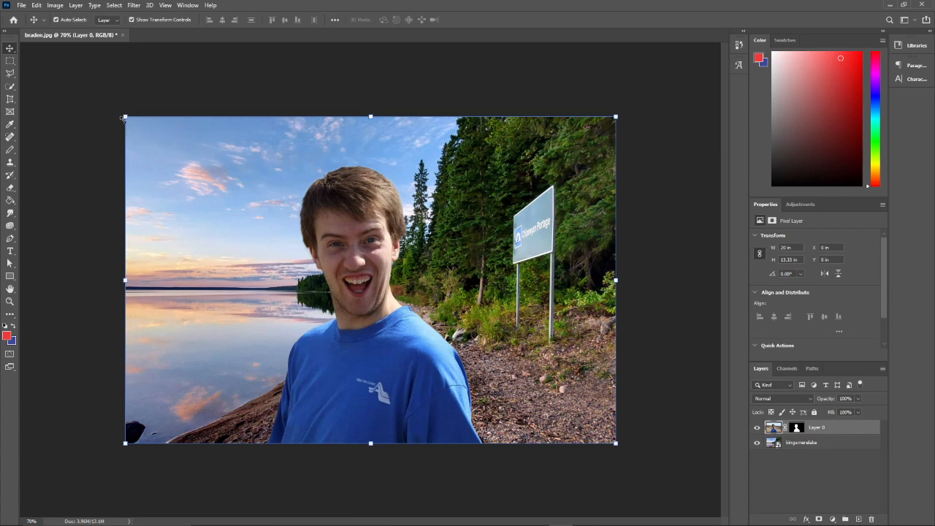
{"action": "left_click_drag", "start_coordinate": [124, 115], "coordinate": [203, 249]}
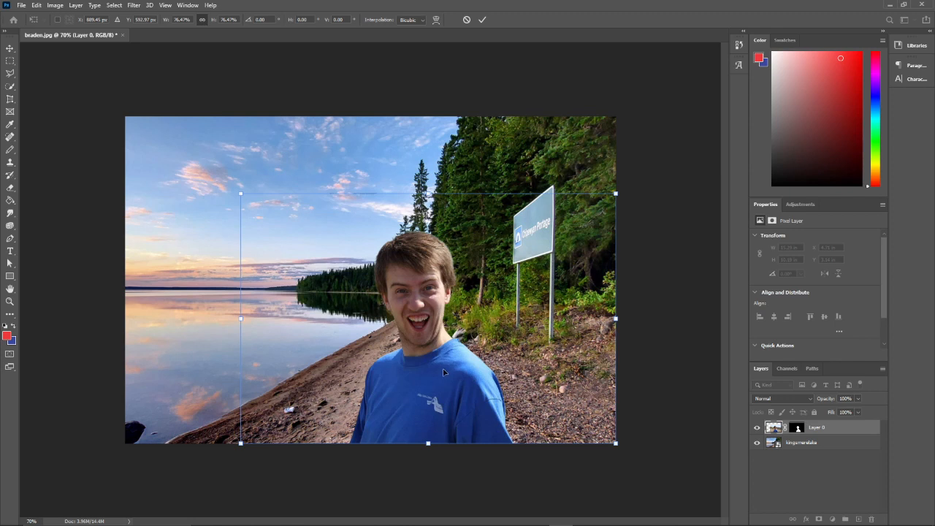
{"action": "left_click_drag", "start_coordinate": [443, 372], "coordinate": [488, 367]}
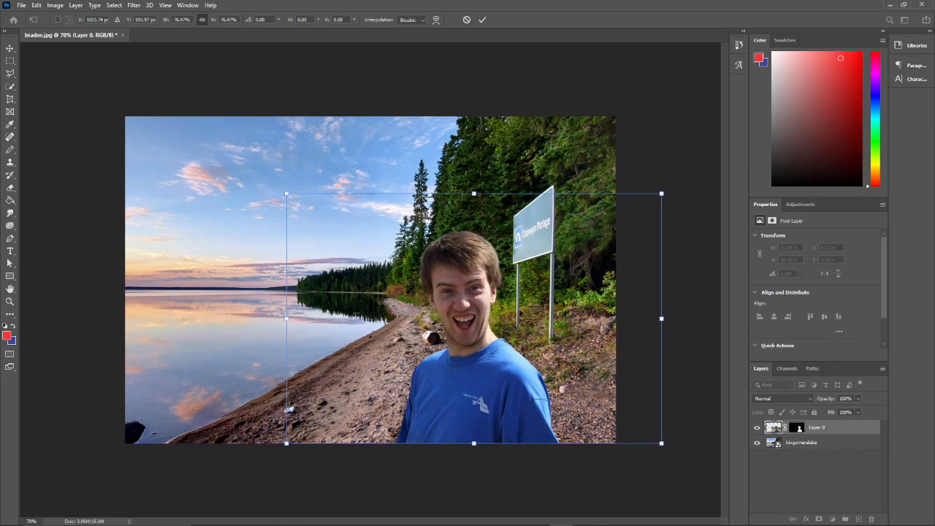
{"action": "left_click", "coordinate": [483, 22]}
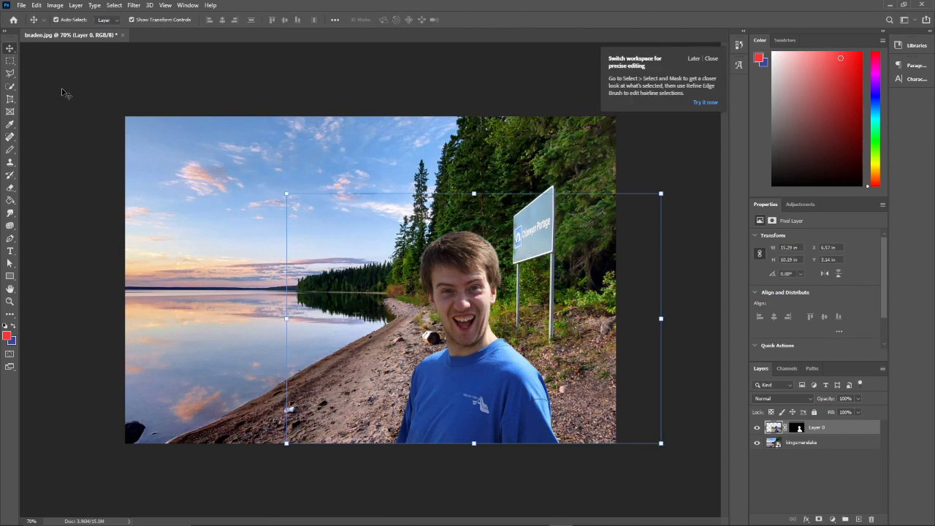
{"action": "left_click", "coordinate": [674, 119]}
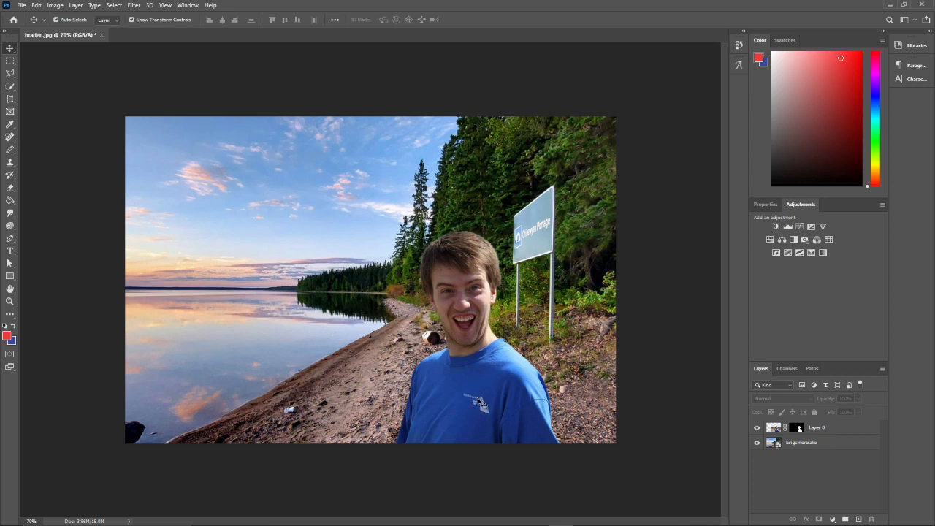
Step: Flip the man's layer horizontally and move him across the scene to stand in front of the lake
{"action": "left_click", "coordinate": [823, 430]}
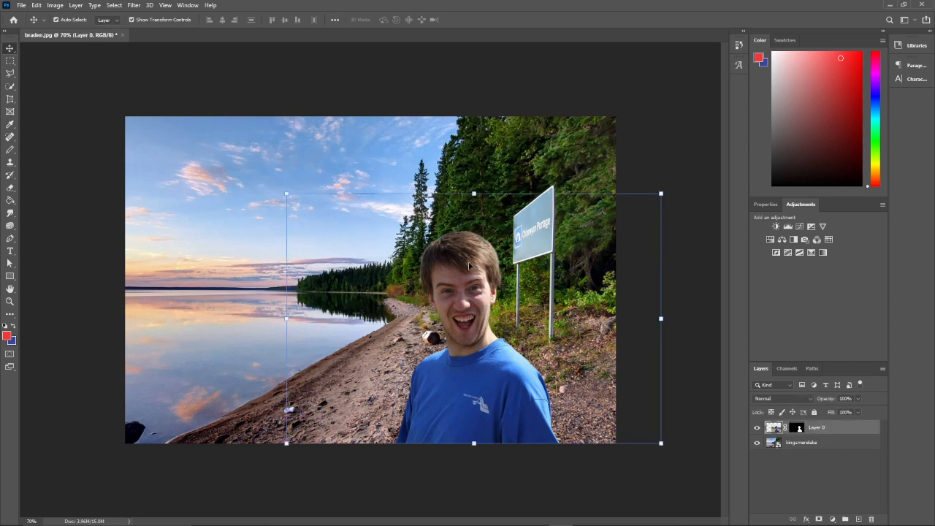
{"action": "left_click", "coordinate": [37, 6]}
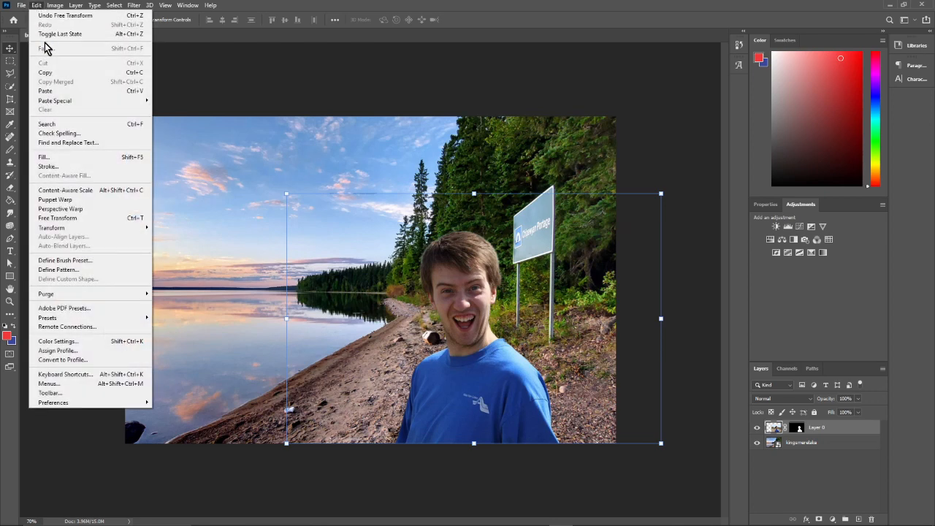
{"action": "mouse_move", "coordinate": [72, 234]}
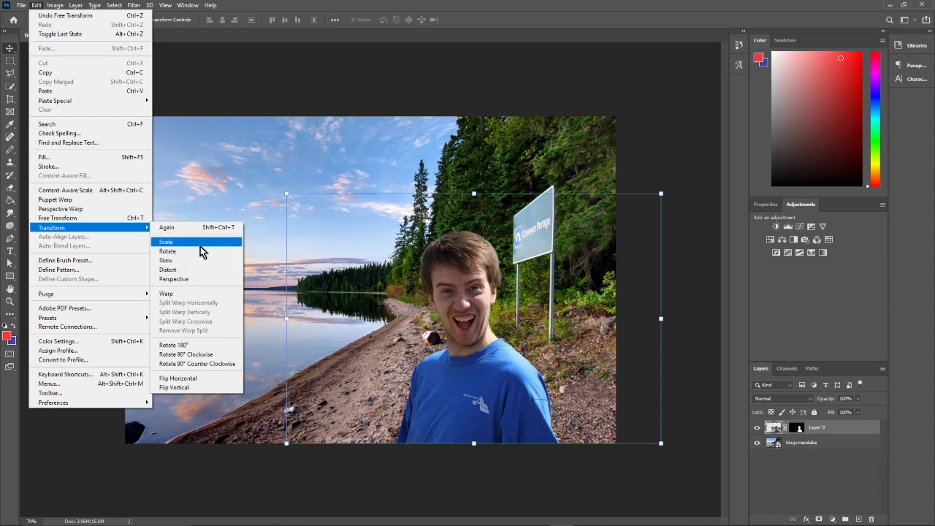
{"action": "left_click", "coordinate": [187, 381]}
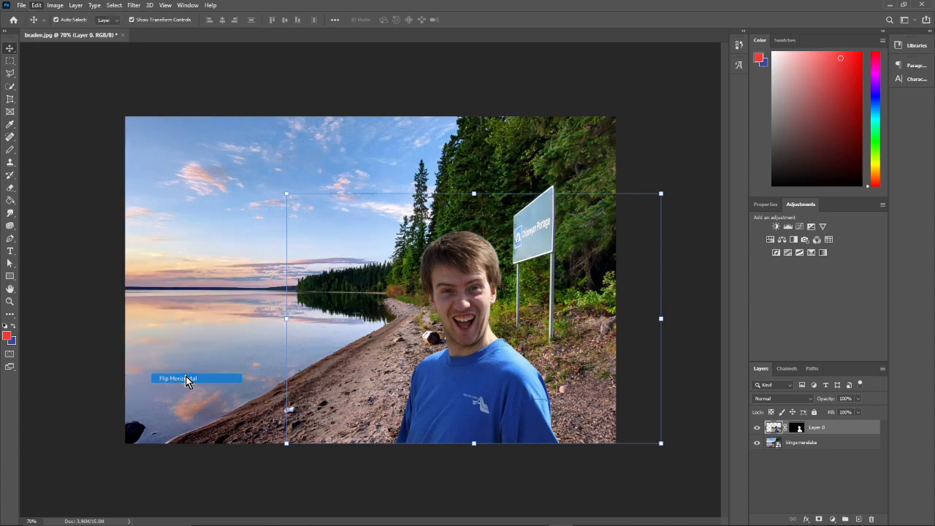
{"action": "left_click", "coordinate": [646, 146]}
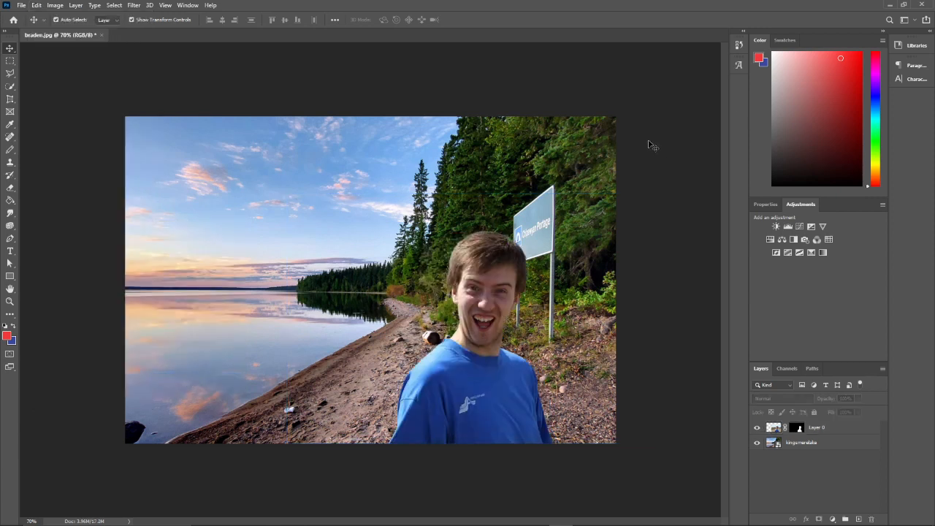
{"action": "left_click_drag", "start_coordinate": [484, 381], "coordinate": [243, 385]}
{"action": "left_click", "coordinate": [640, 361]}
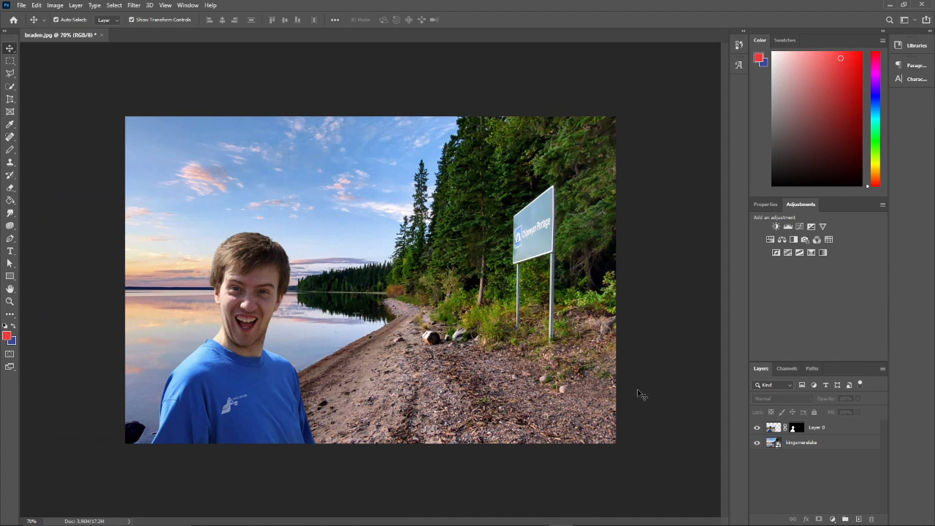
Step: Add a Color Balance adjustment layer above the man's layer and shift its midtones toward yellow and slightly toward magenta
{"action": "left_click", "coordinate": [237, 294]}
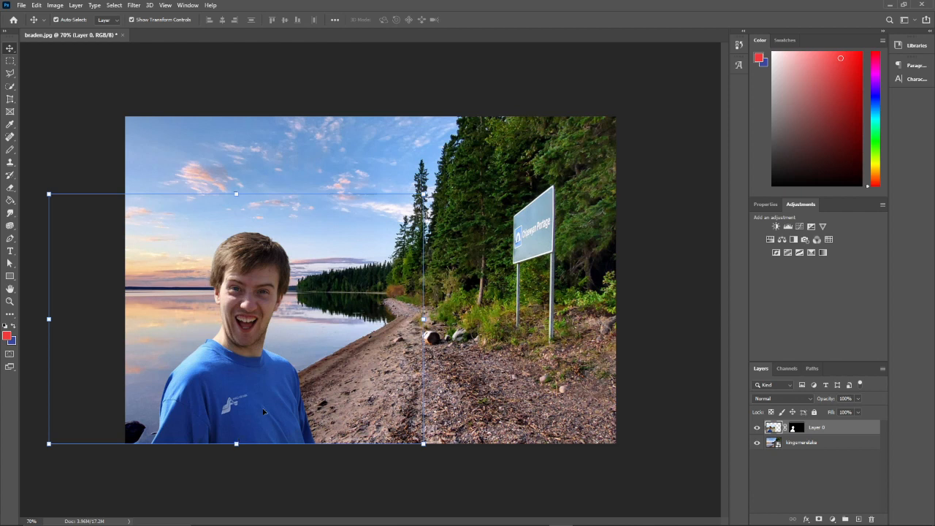
{"action": "left_click", "coordinate": [782, 241]}
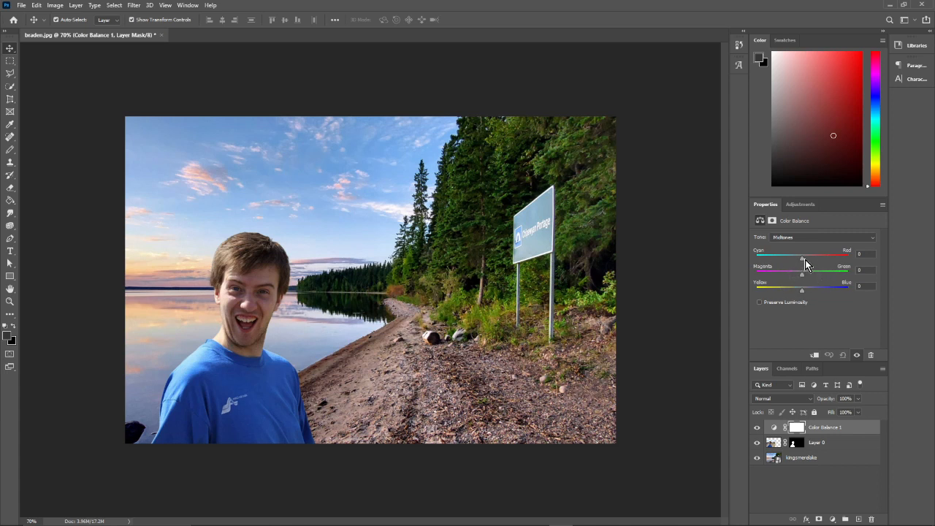
{"action": "left_click_drag", "start_coordinate": [801, 292], "coordinate": [791, 292]}
{"action": "left_click_drag", "start_coordinate": [800, 277], "coordinate": [797, 276]}
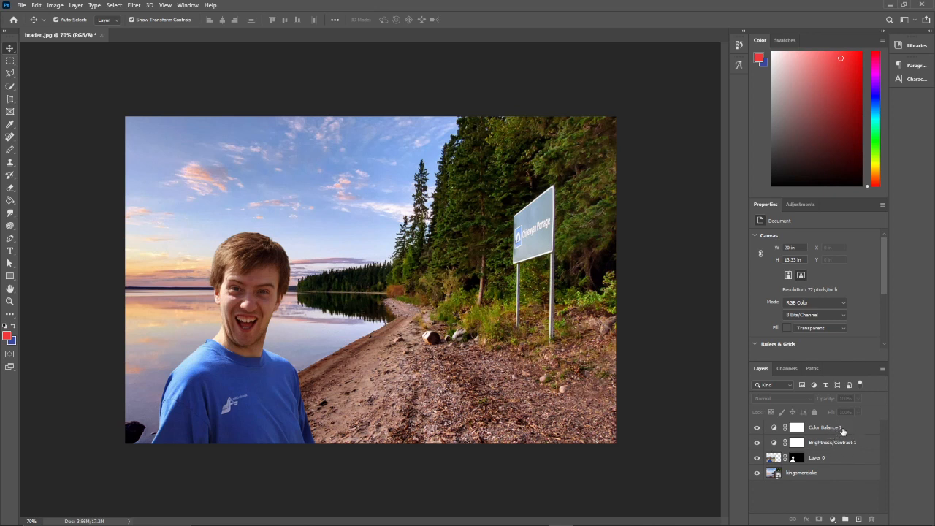
Step: Undo the added Brightness/Contrast adjustment layer
{"action": "key", "text": "ctrl+z"}
{"action": "left_click", "coordinate": [816, 477]}
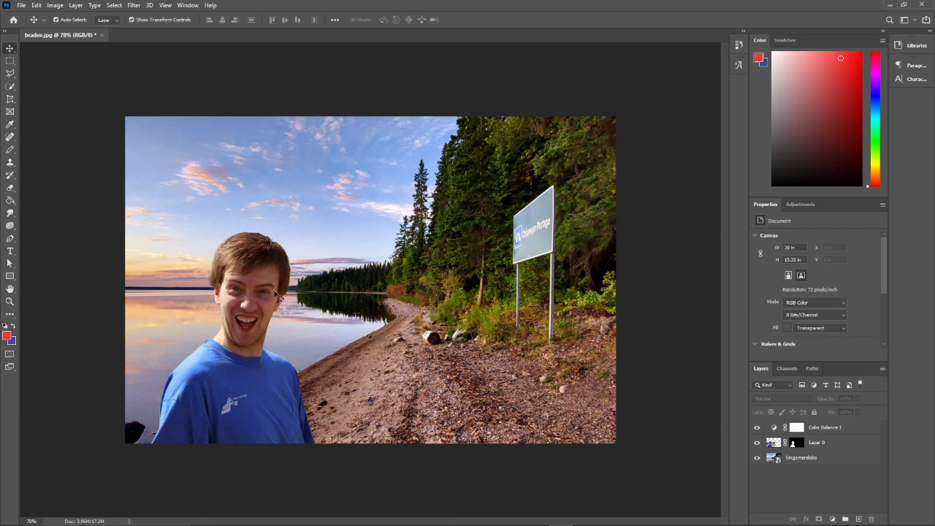
Step: Merge the Color Balance adjustment layer down into the man's layer so it affects only him
{"action": "left_click", "coordinate": [830, 434]}
{"action": "right_click", "coordinate": [825, 431]}
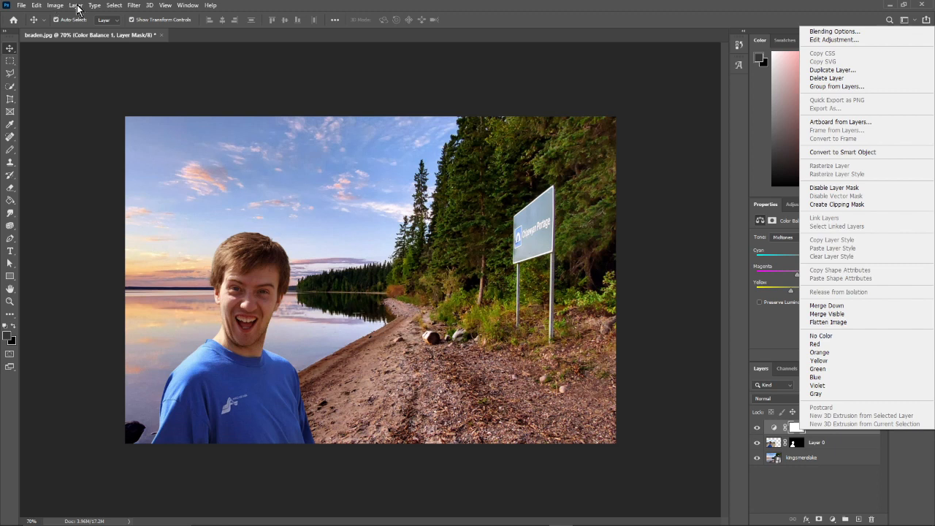
{"action": "left_click", "coordinate": [860, 305]}
{"action": "left_click", "coordinate": [801, 473]}
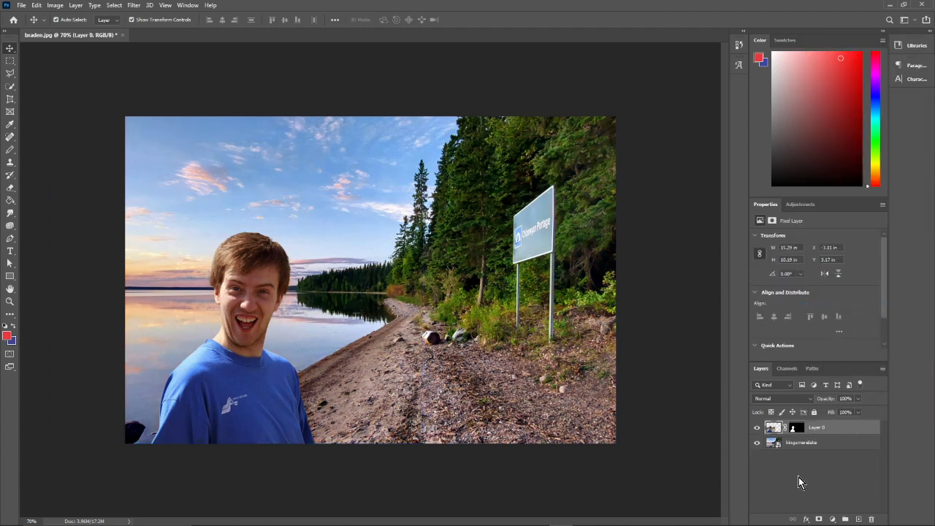